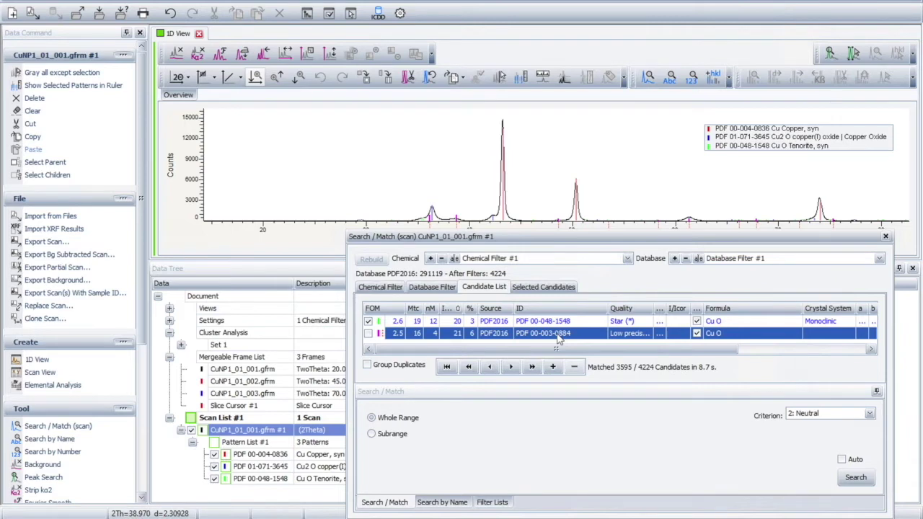
Preview lower-ranked candidates in turn, including Cu2+1O 00-003-0898, CuO 00-001-1117 and carbon 00-050-1086
key(Down)
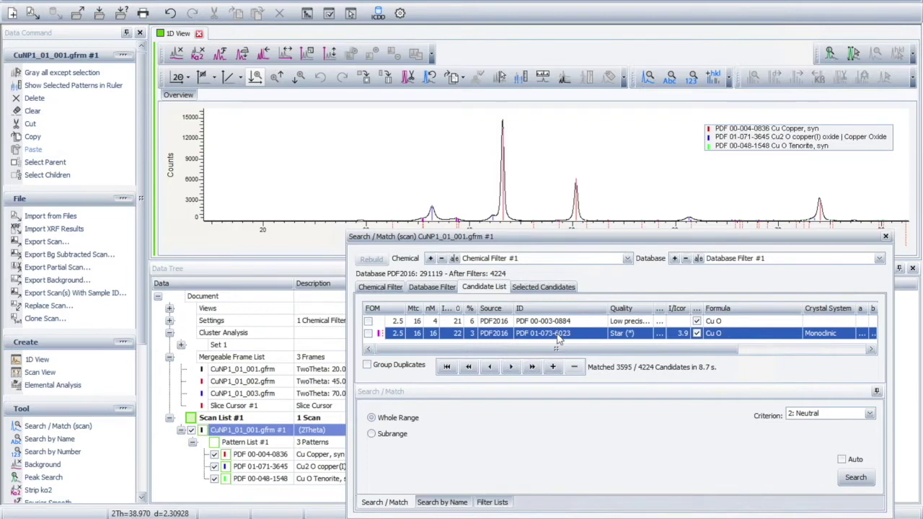
key(Down)
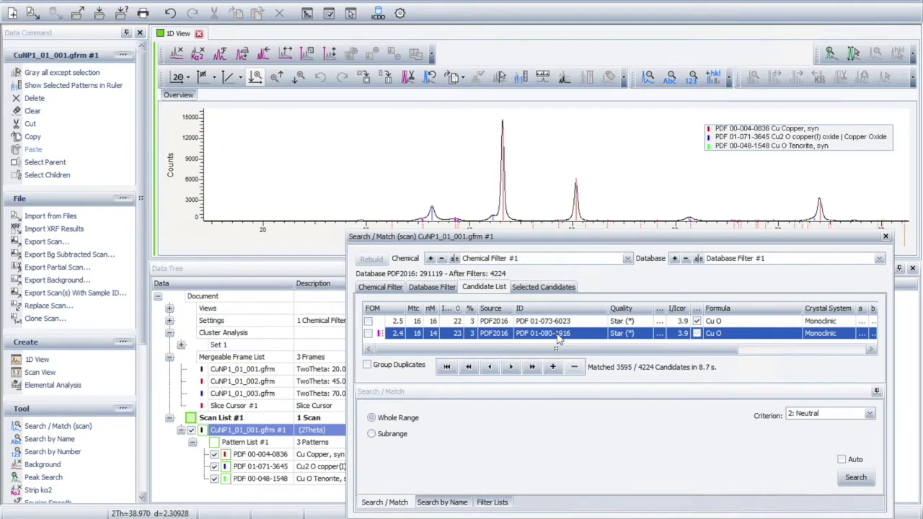
key(Down)
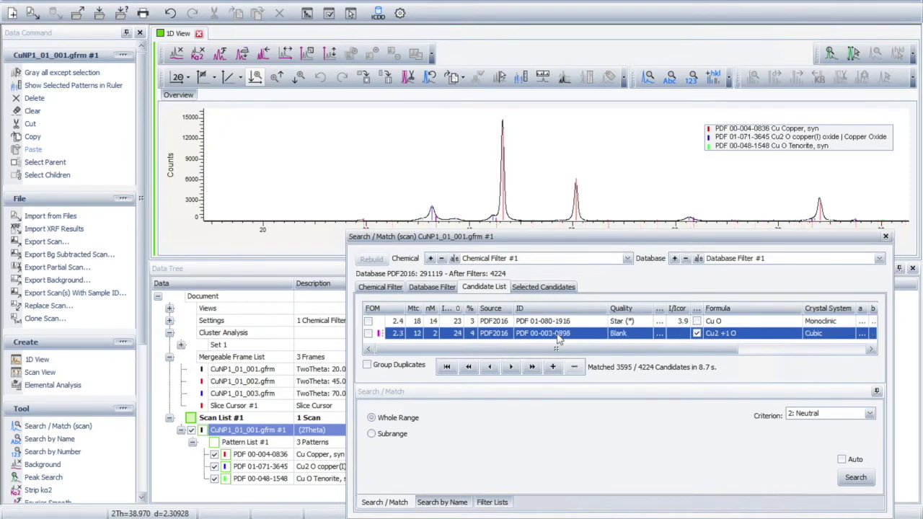
key(Down)
key(Down)
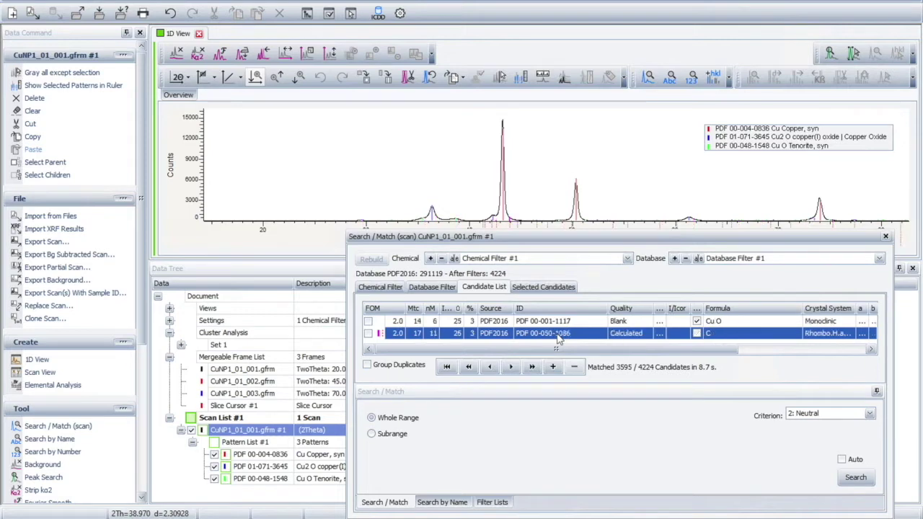
key(Down)
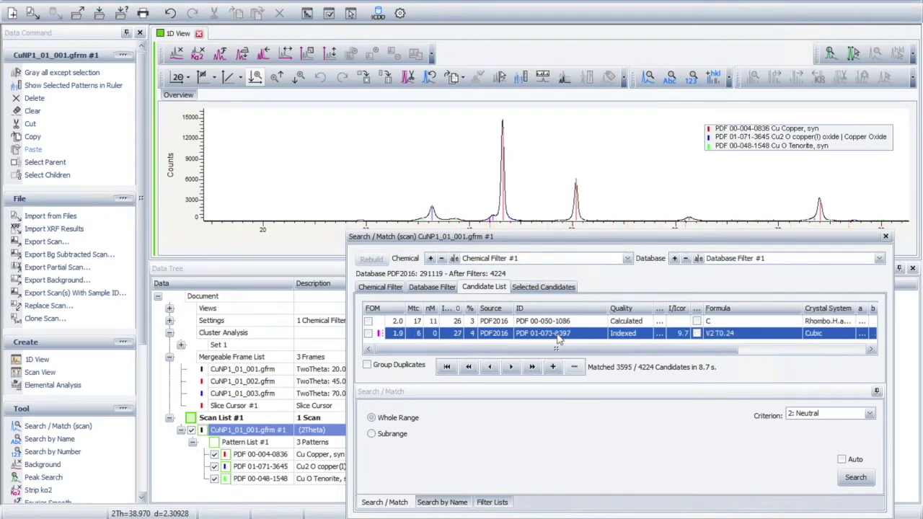
key(Down)
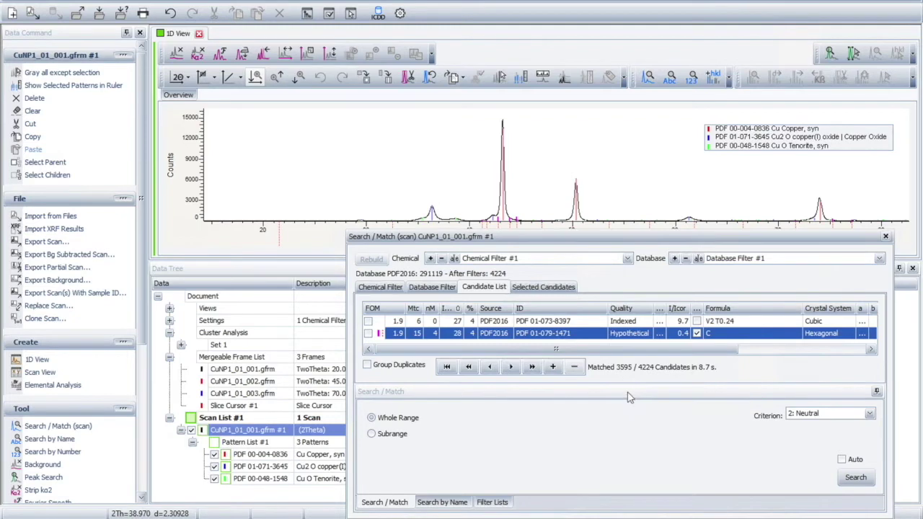
Review the Selected Candidates patterns and their peak values, then move and close the Search/Match window
click(544, 288)
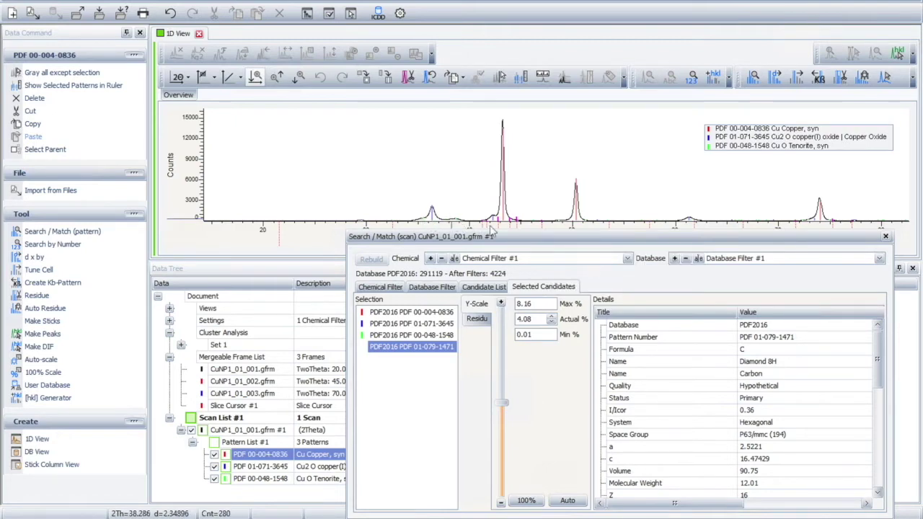
mouse_move(476, 226)
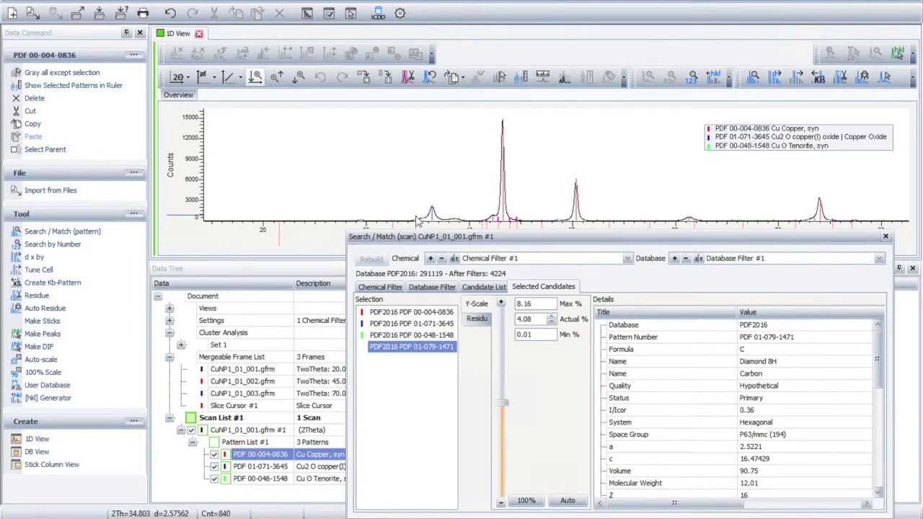
mouse_move(417, 221)
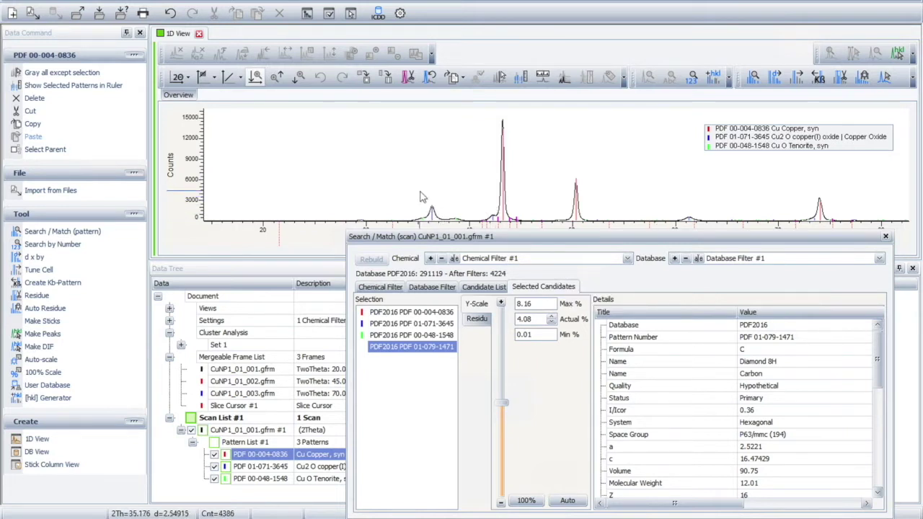
mouse_move(422, 197)
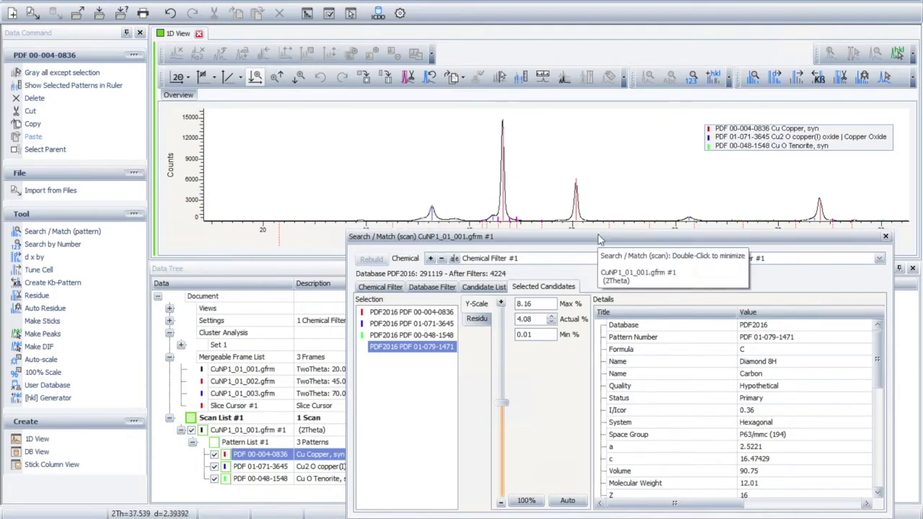
drag(599, 237, 588, 218)
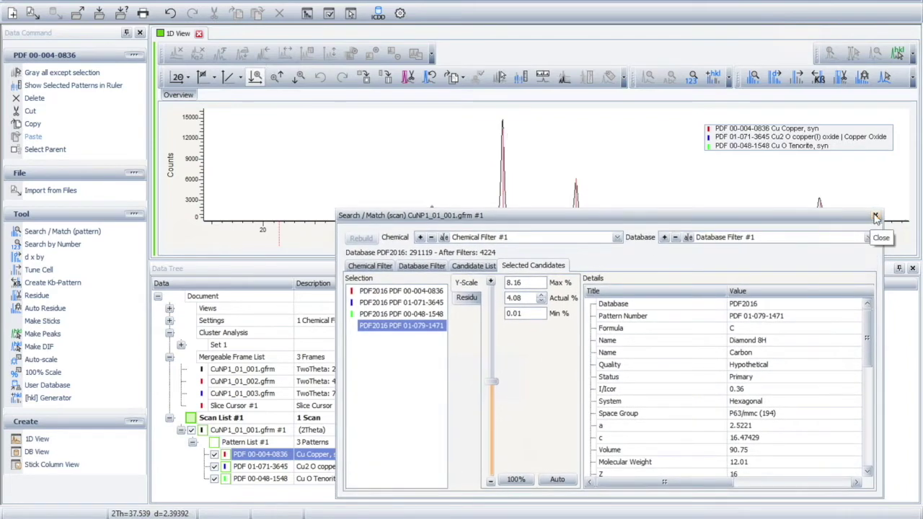
click(875, 215)
Select the CuNP1_01_001.gfrm #1 scan in the Data Tree
click(249, 430)
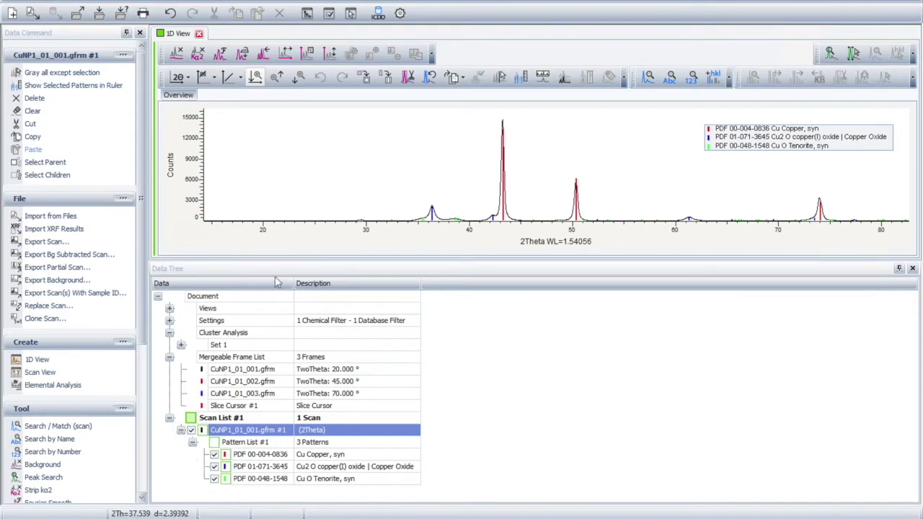
click(13, 8)
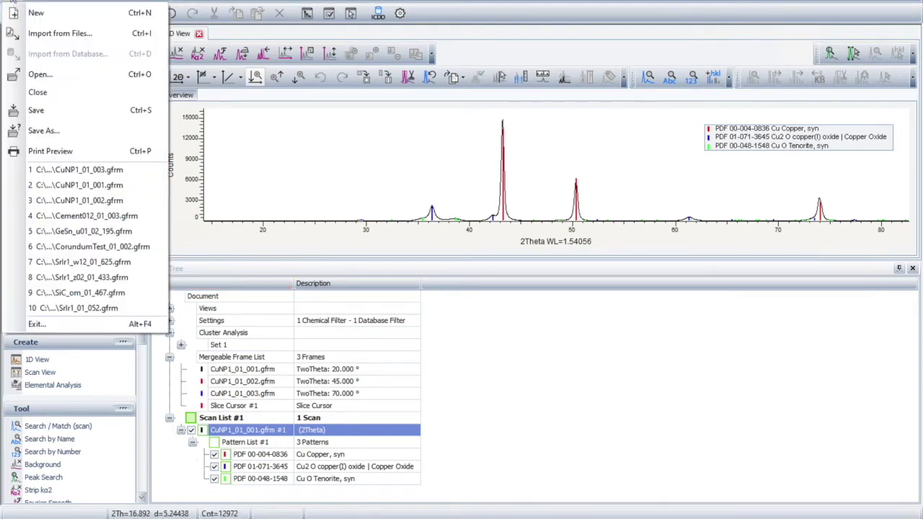
Save the project as CuNP1-10-22-2020.eva by adding the date to the CuNP1 name
click(43, 130)
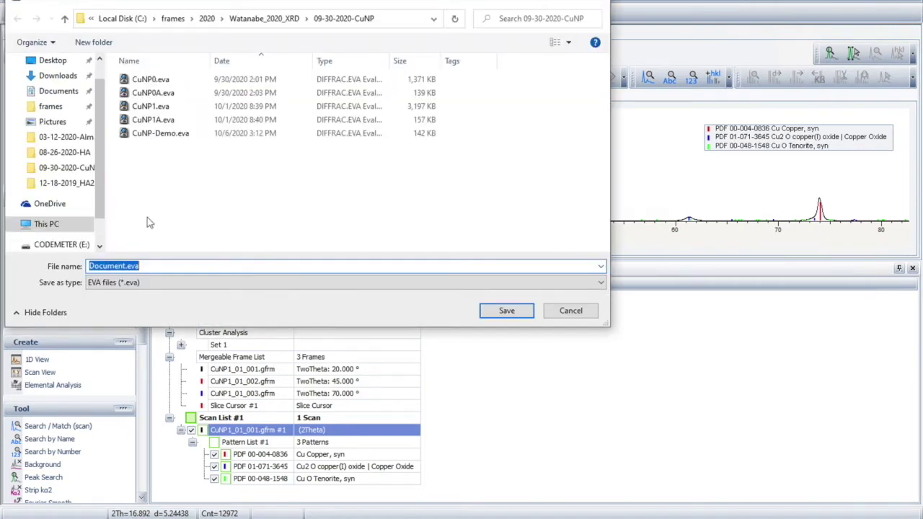
click(150, 106)
double_click(135, 265)
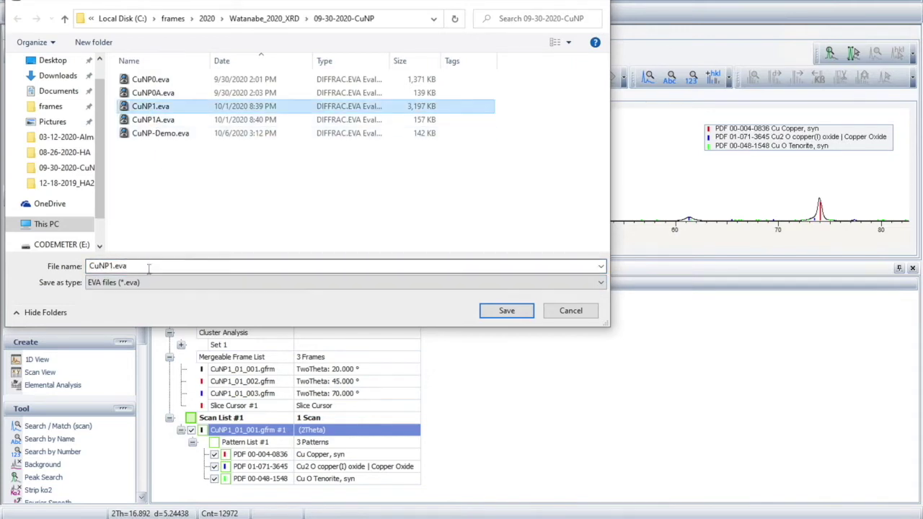
click(113, 266)
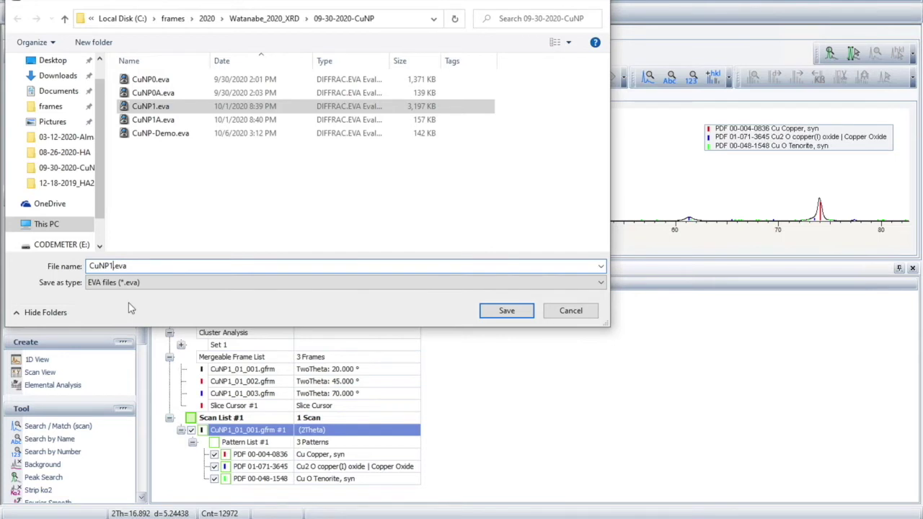
text(-10)
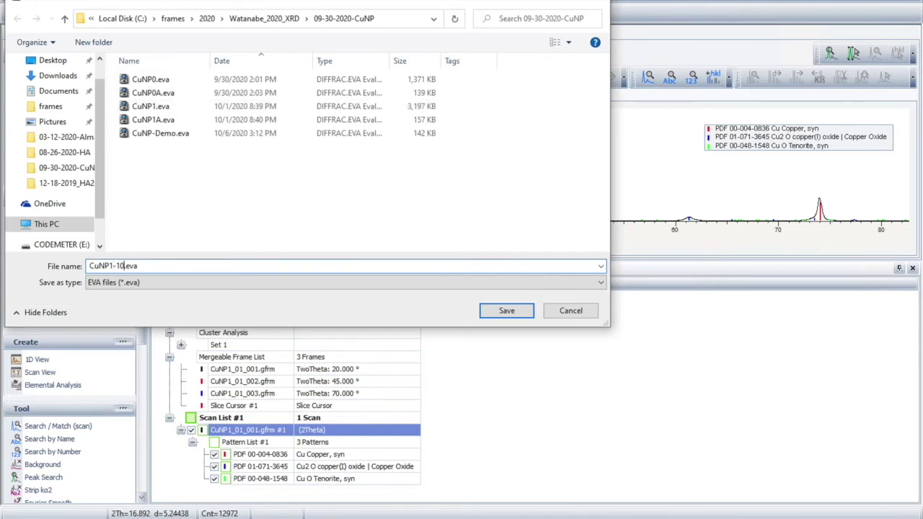
text(-22-2020)
click(506, 311)
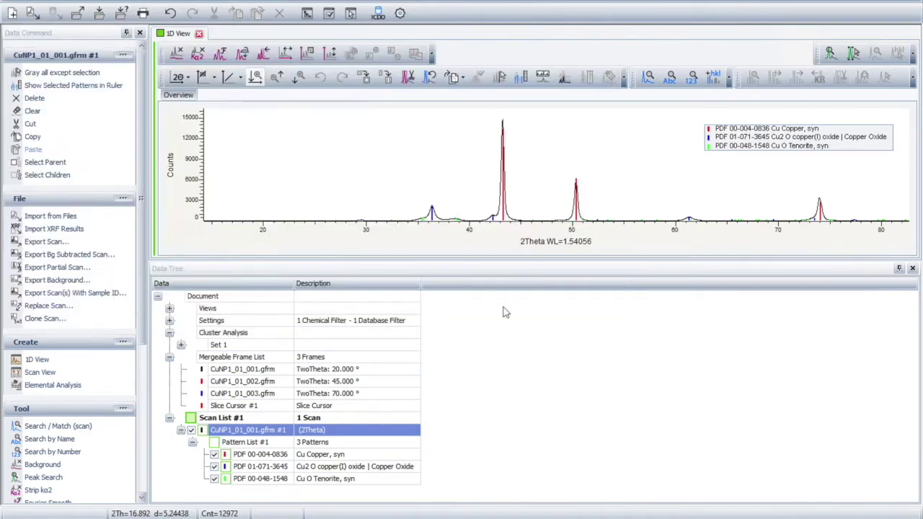
click(75, 260)
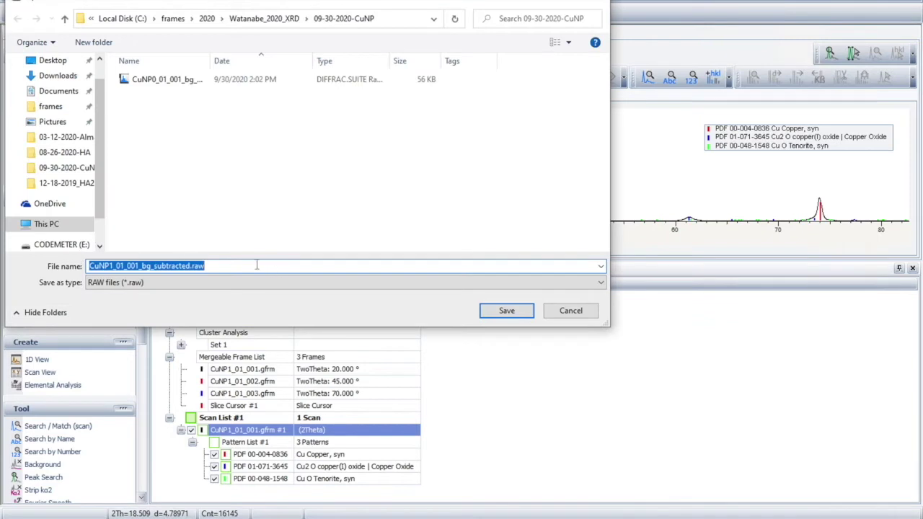
Export the background-subtracted scan in XY format as CuNP1_01_001_bg_subtracted-10-21-2020.xy
click(218, 283)
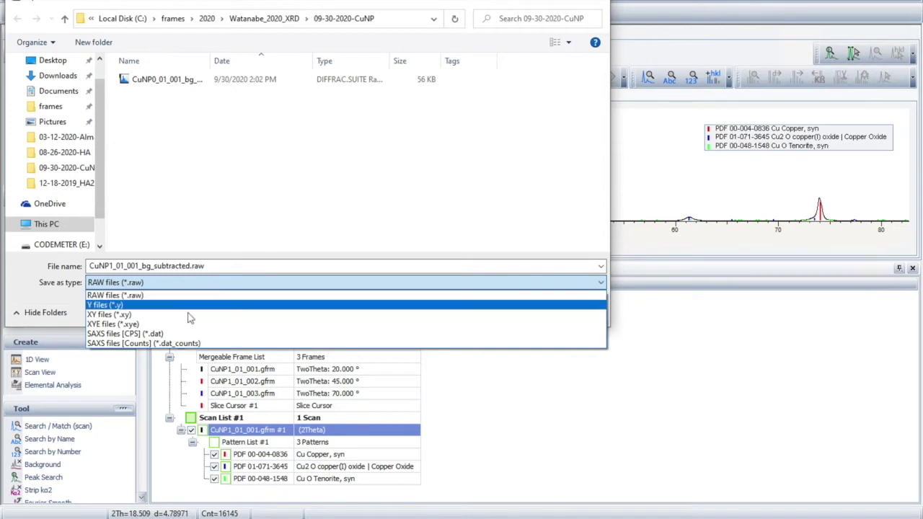
click(114, 315)
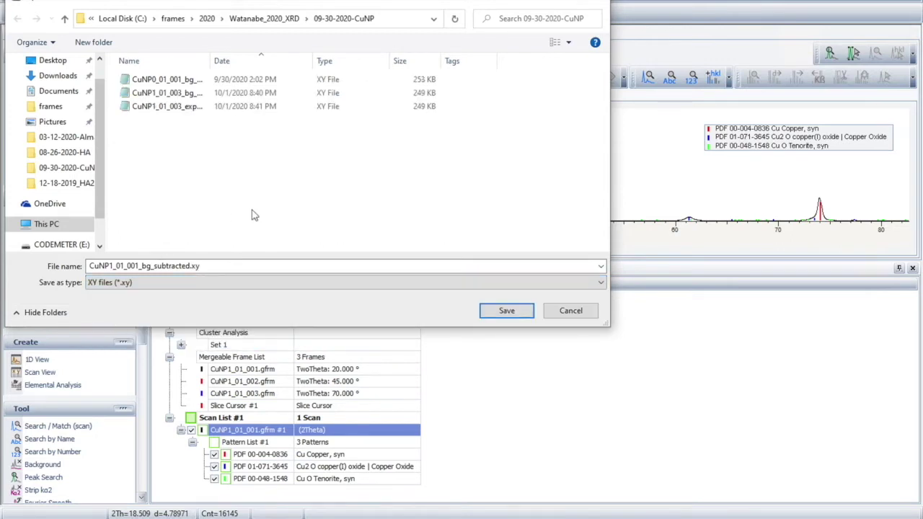
click(240, 266)
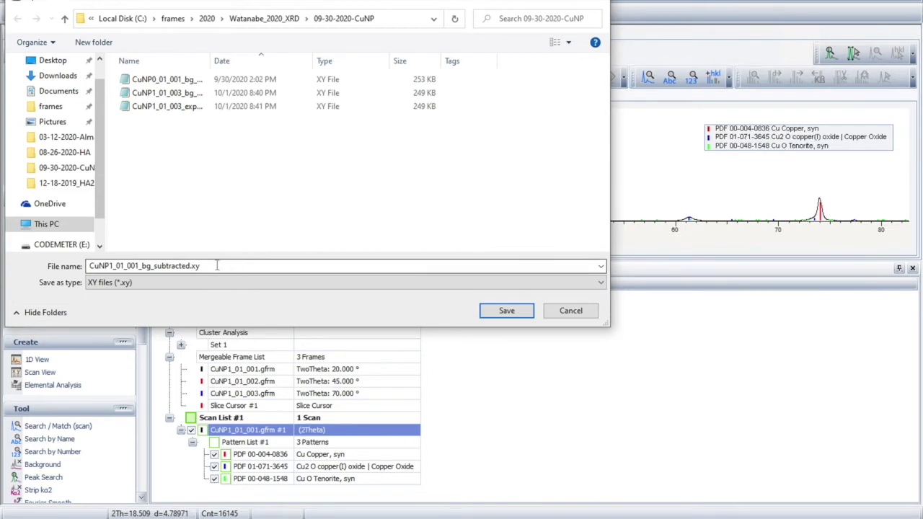
double_click(189, 265)
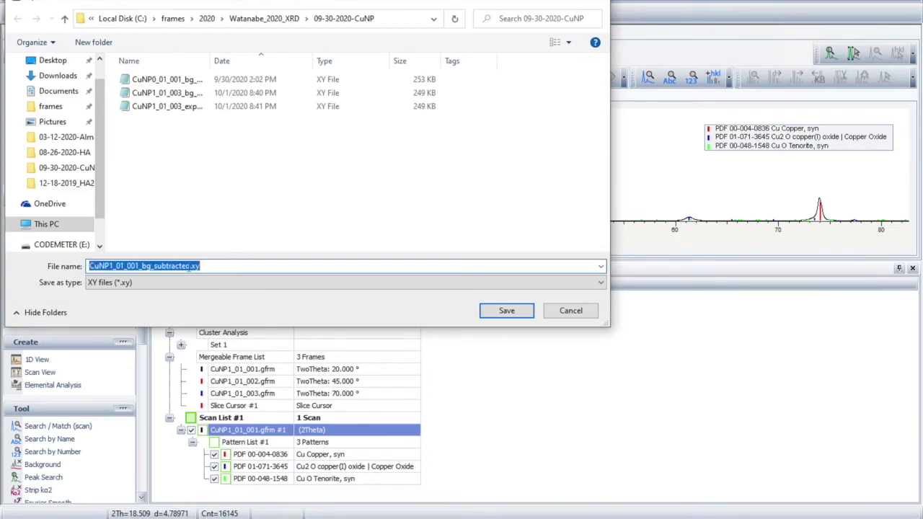
click(190, 266)
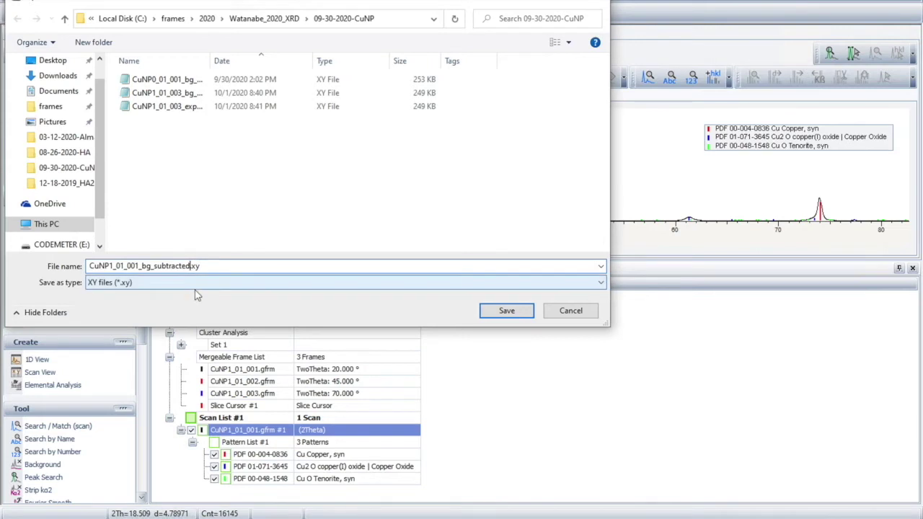
text(-10-21-2020)
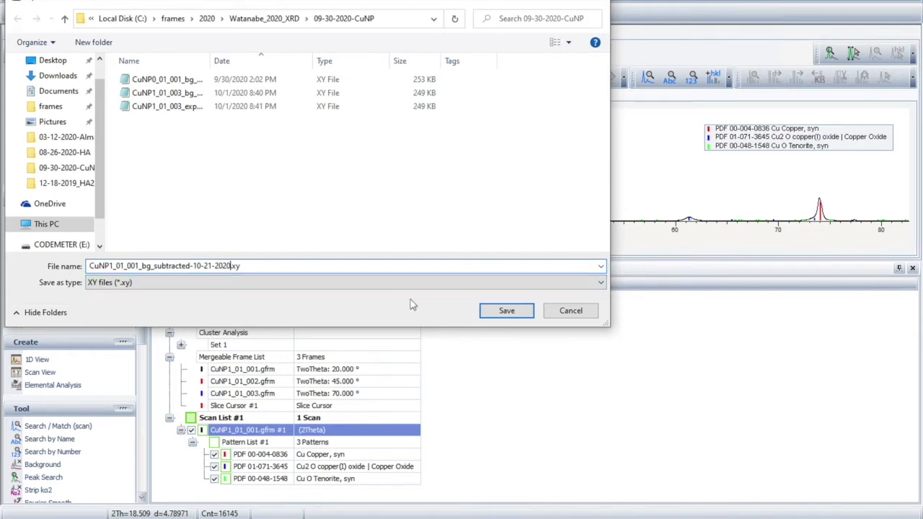
click(495, 311)
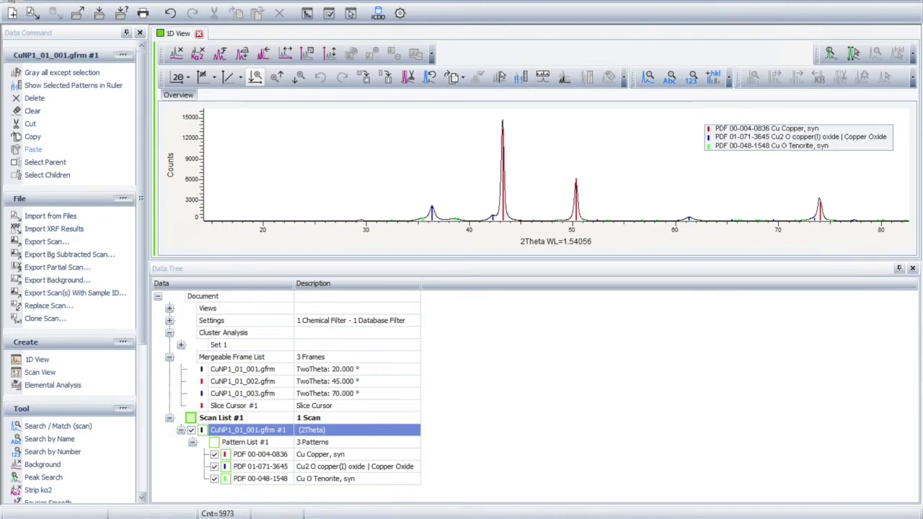
click(11, 5)
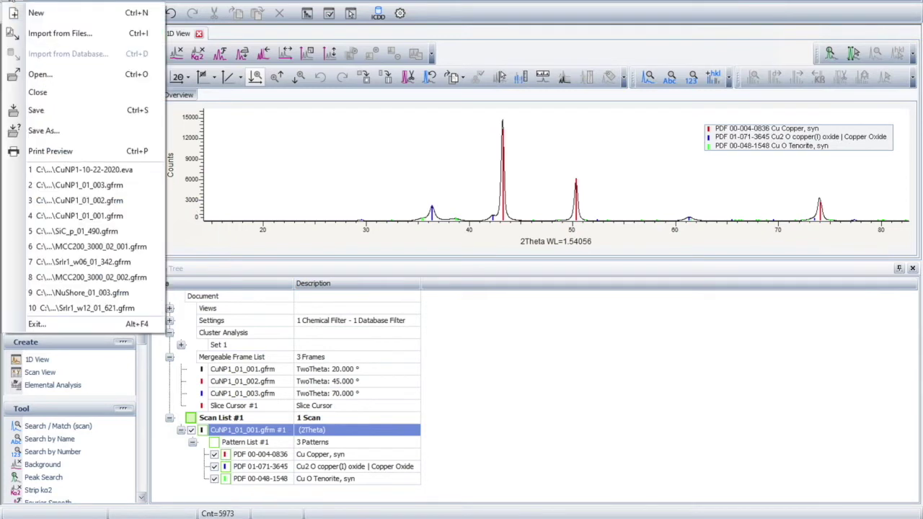
Save the evaluation document with its Cu, Cu2O and CuO phase matches
click(40, 110)
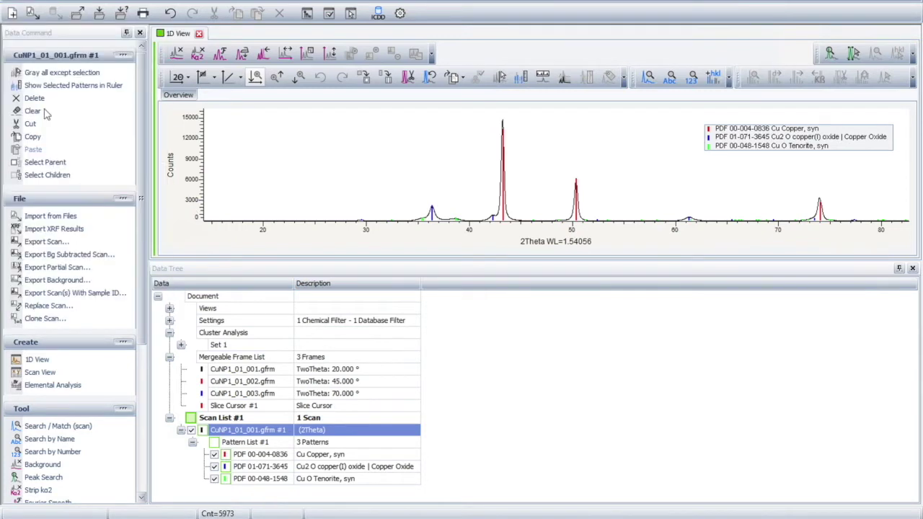
click(15, 2)
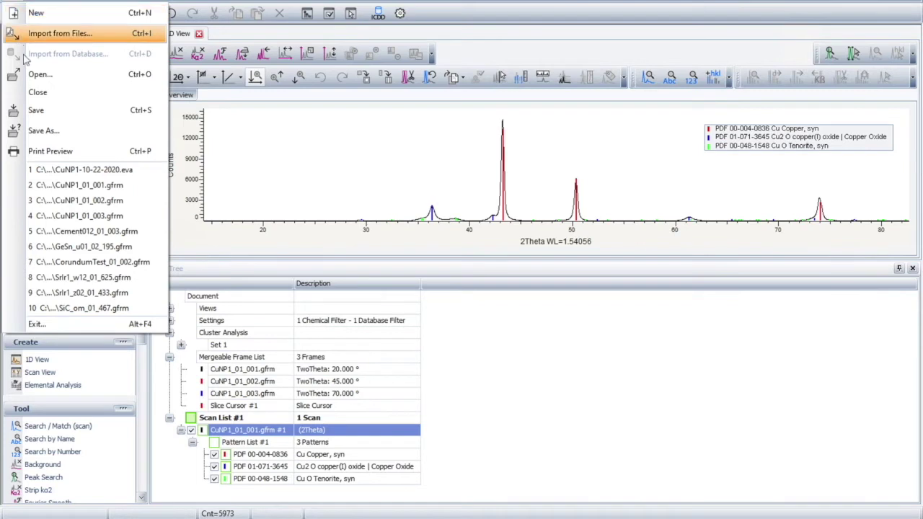
Save a copy named CuNP1-10-22-2020A.eva by appending A to the existing dated name
click(39, 114)
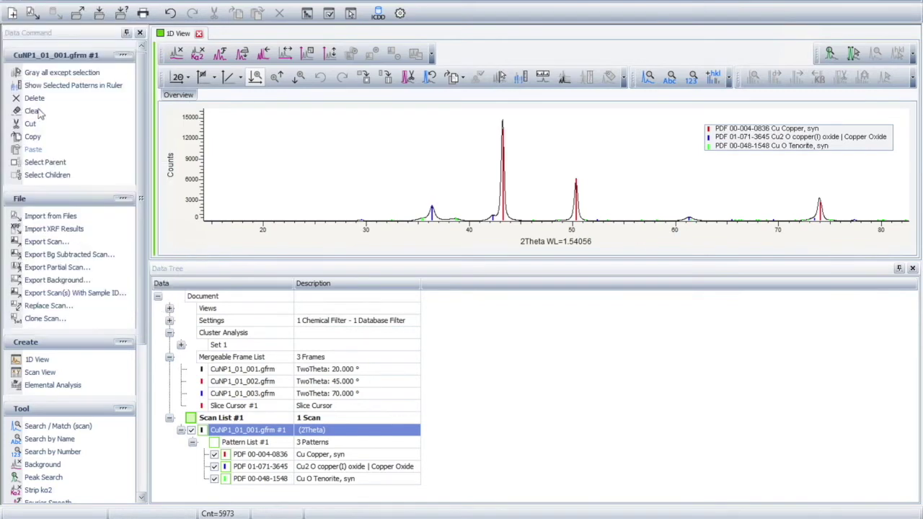
click(16, 3)
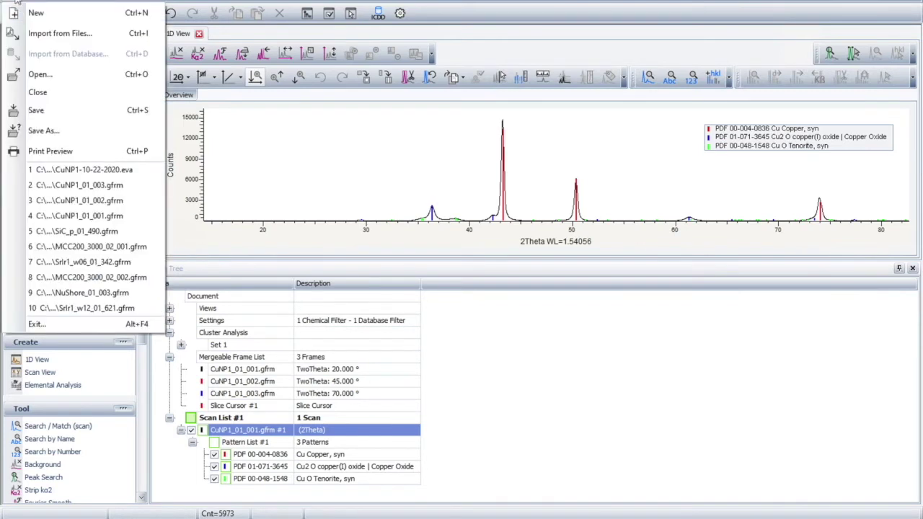
click(34, 131)
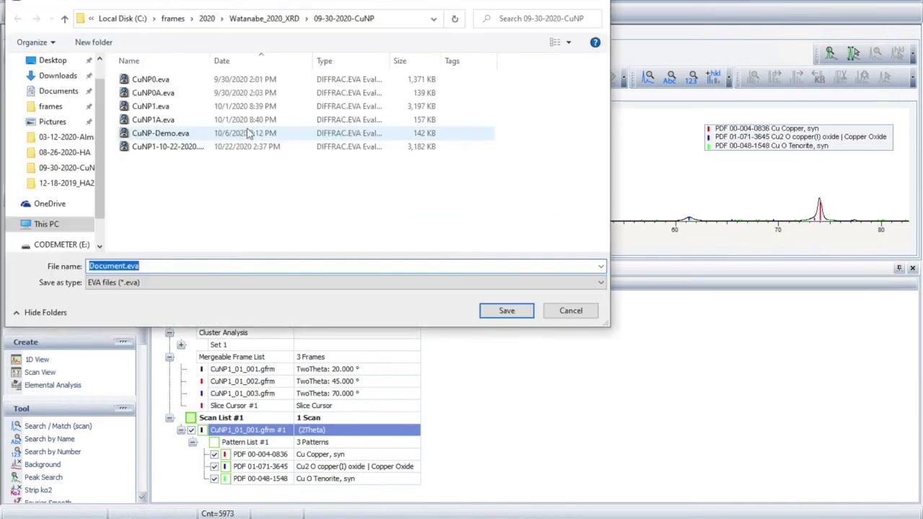
click(192, 148)
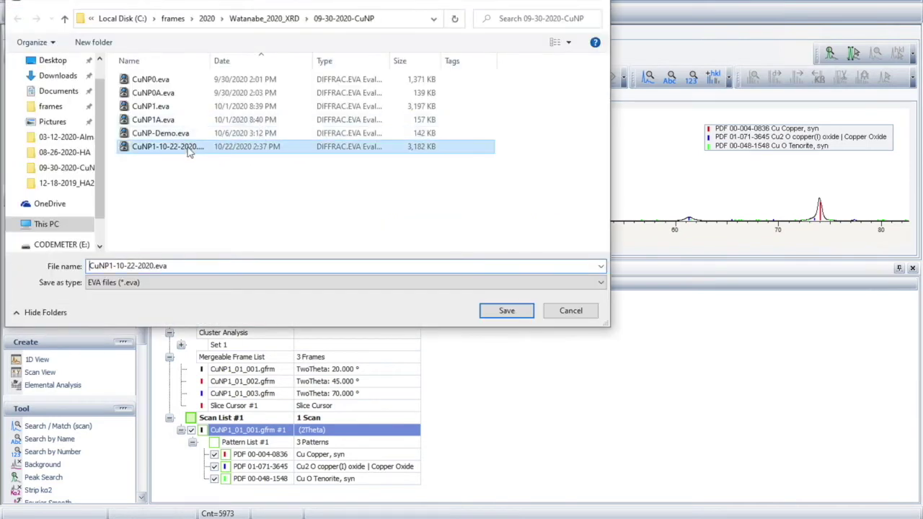
click(150, 266)
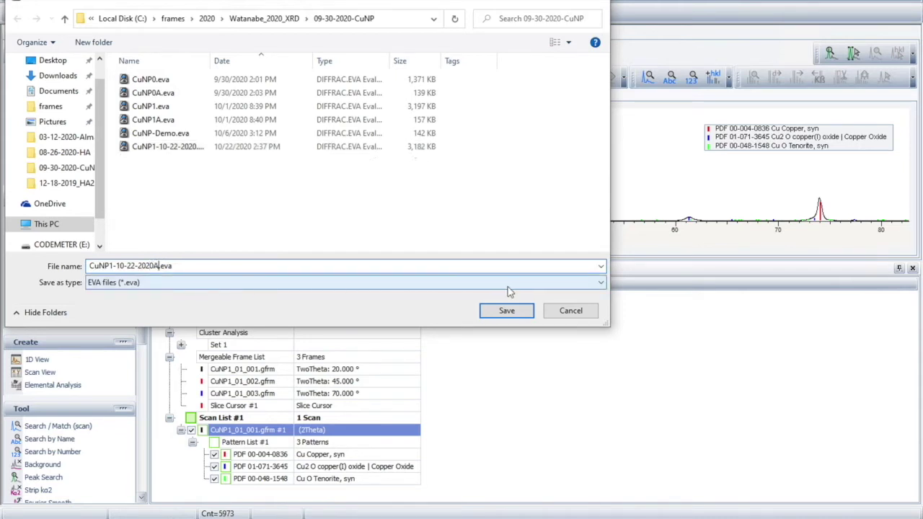
click(505, 310)
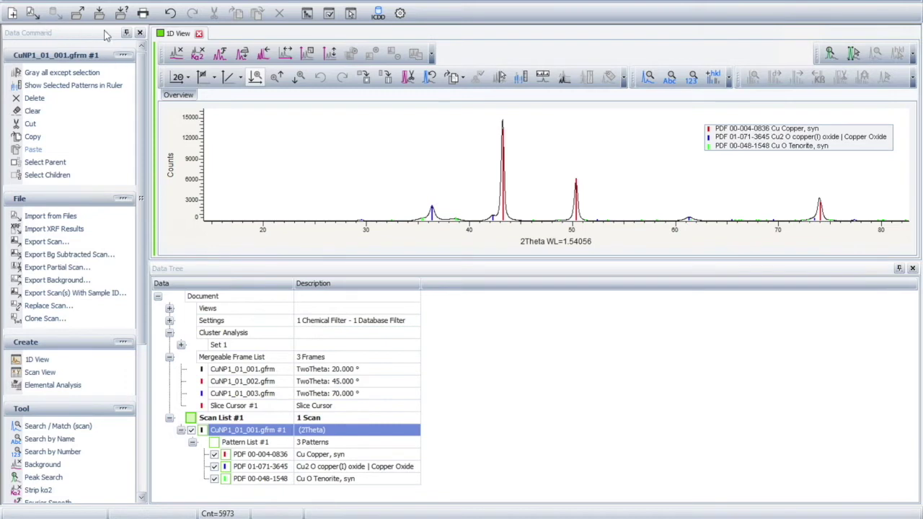
Preview the two-page report (3 Frames image and phase-matched diffractogram), then close the preview
click(143, 14)
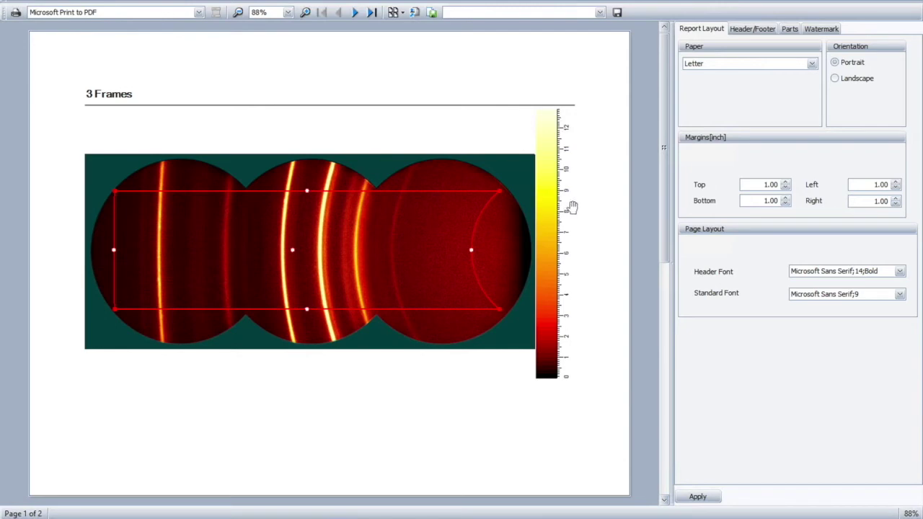
drag(667, 202, 508, 194)
click(20, 3)
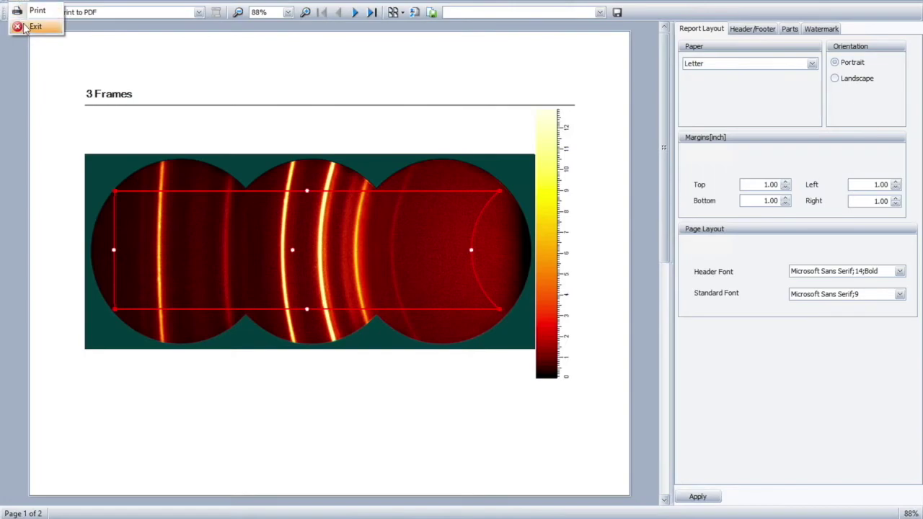
click(28, 28)
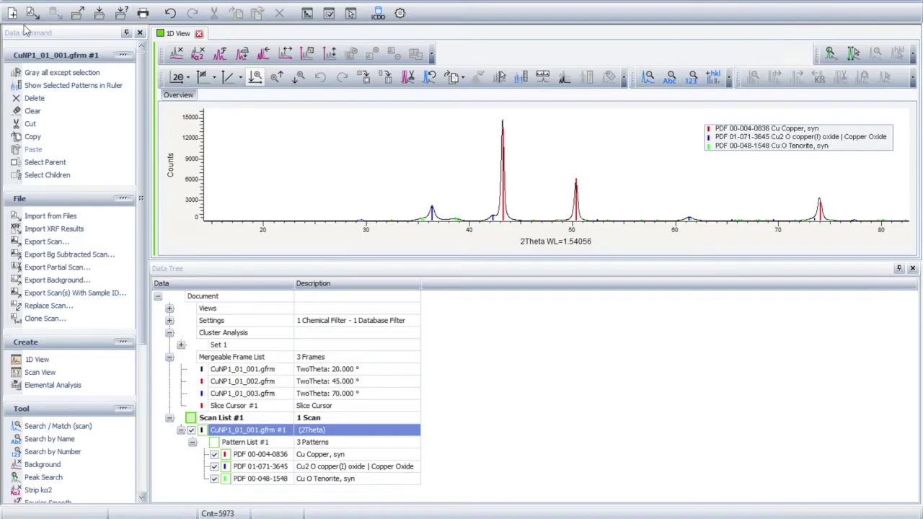
Delete the Mergeable Frame List from the Data Tree, leaving only the scan
double_click(224, 360)
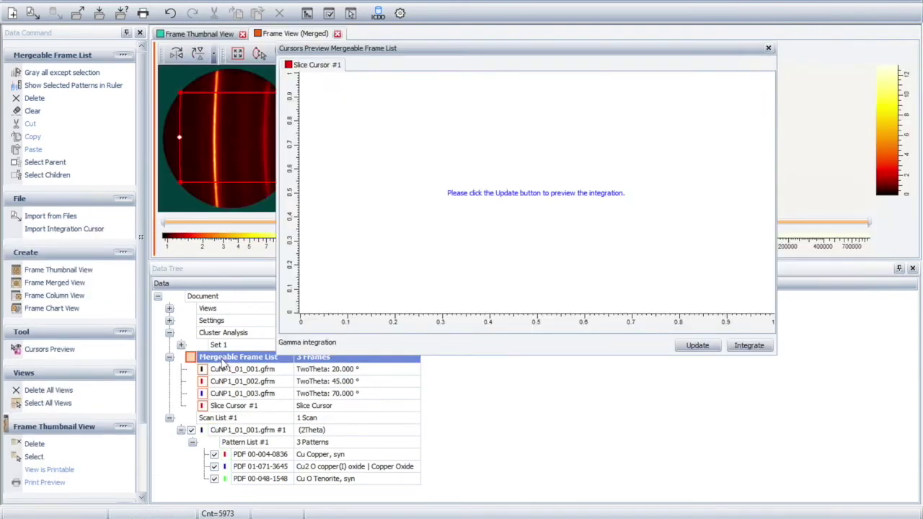
right_click(222, 364)
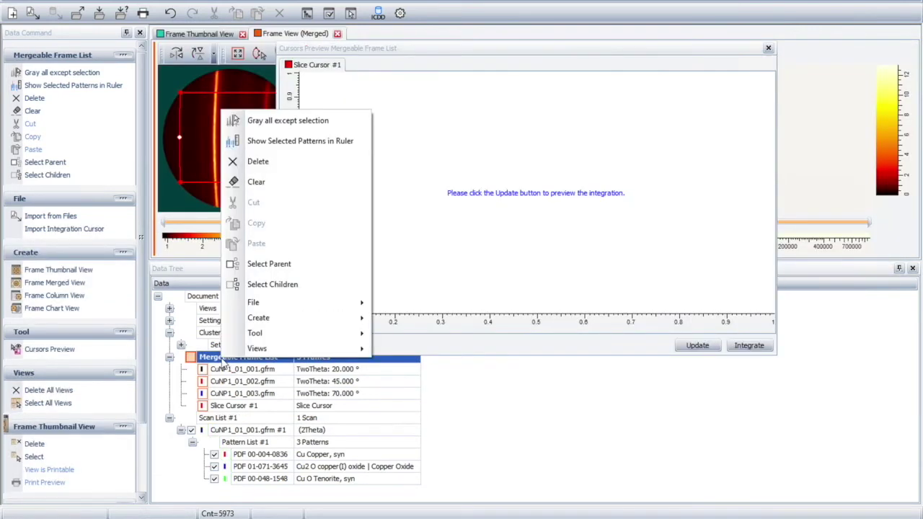
click(282, 162)
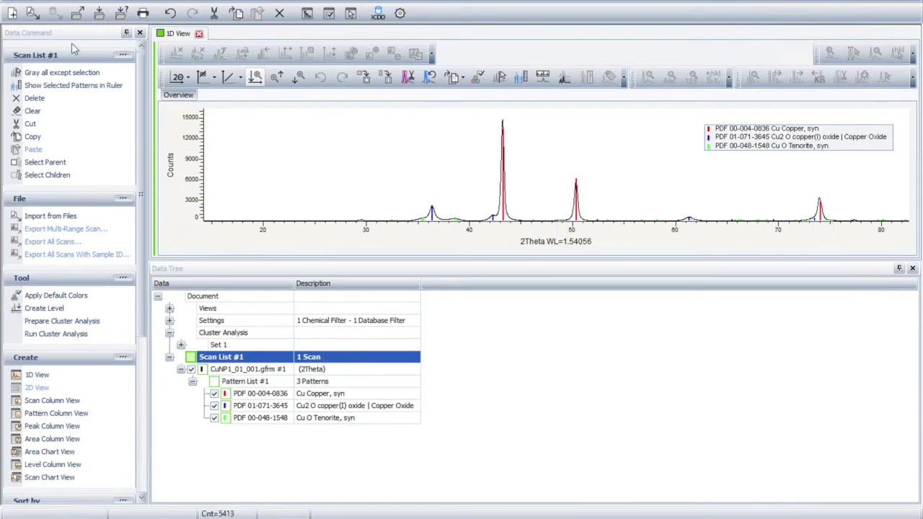
click(143, 15)
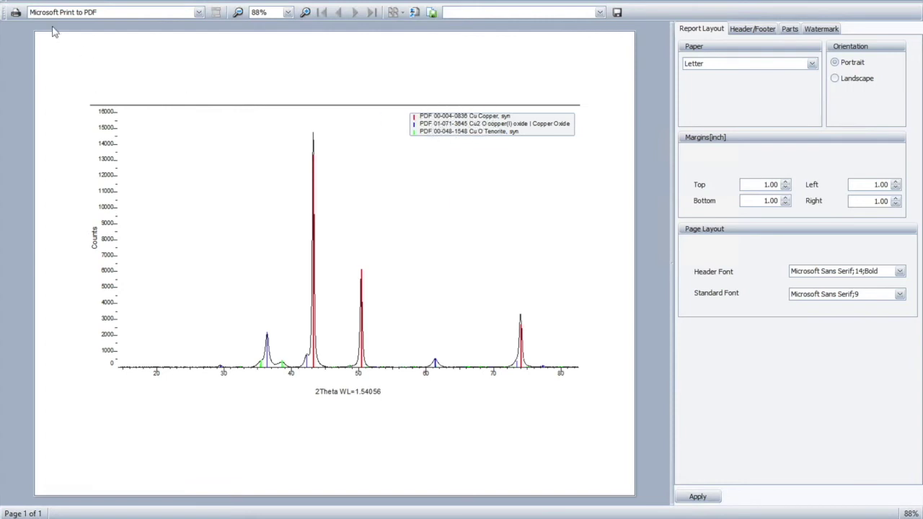
Print the diffractogram to PDF as CuNP1_10-21-2020.pdf in the 09-30-2020-CuNP folder
click(14, 13)
click(14, 14)
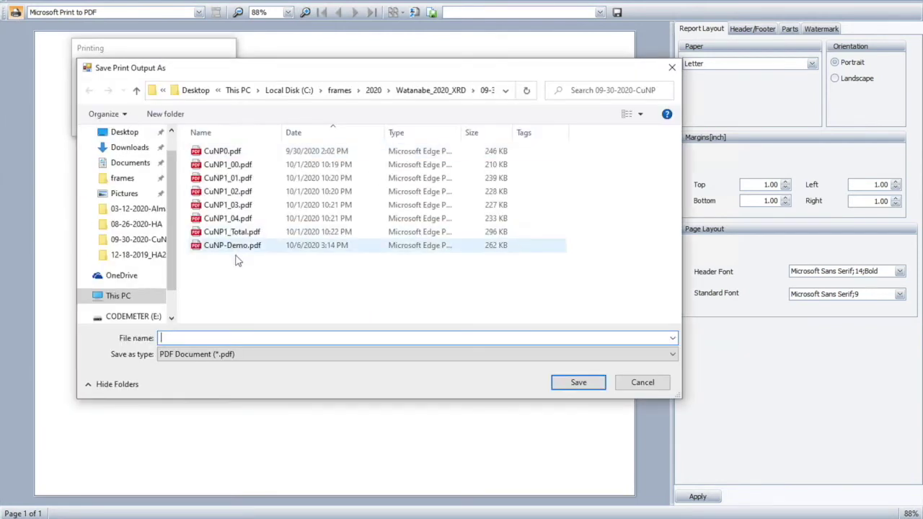
click(234, 166)
double_click(187, 336)
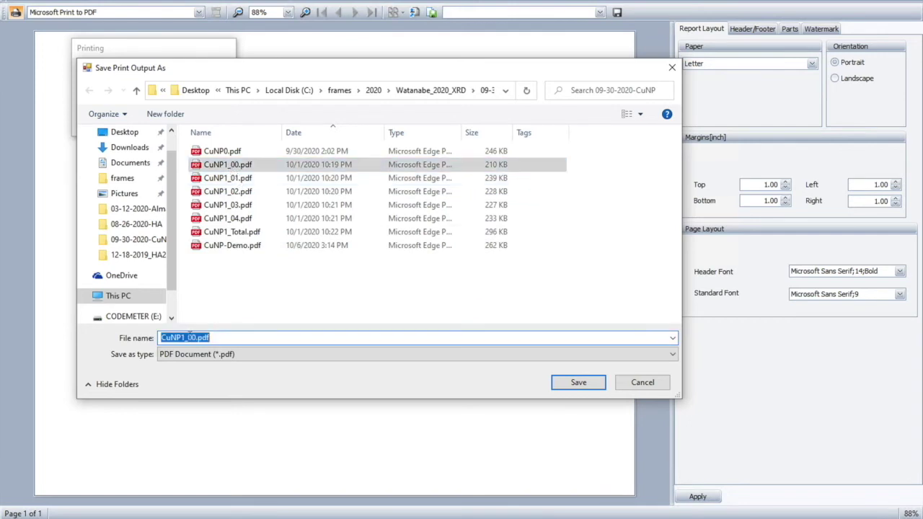
click(197, 336)
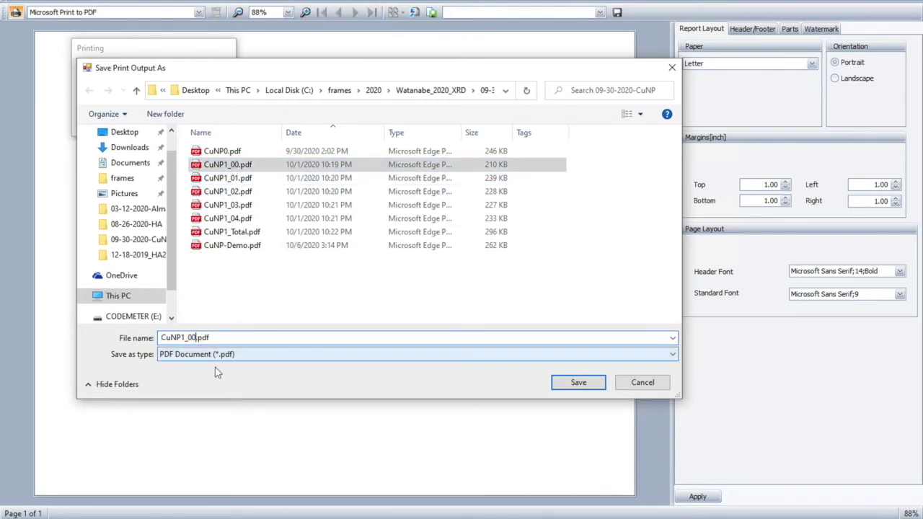
key(BackSpace)
key(BackSpace)
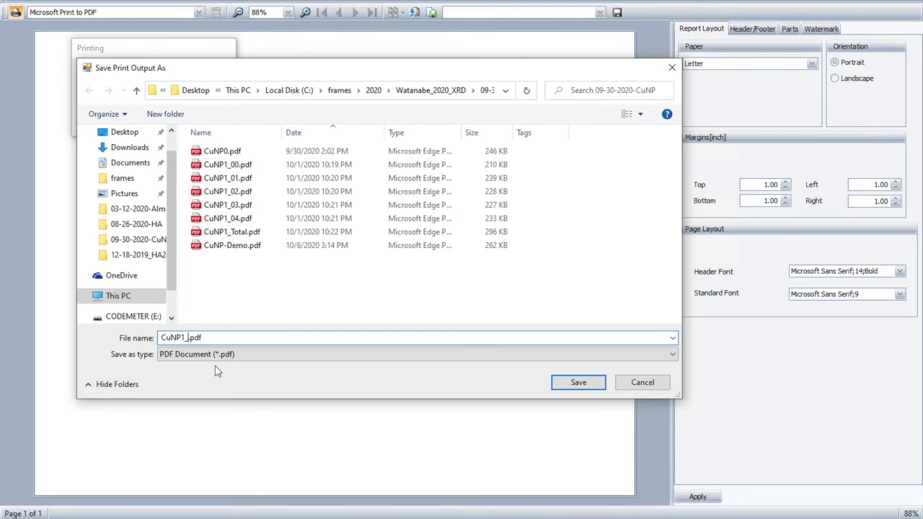
text(10-21-2020)
click(586, 385)
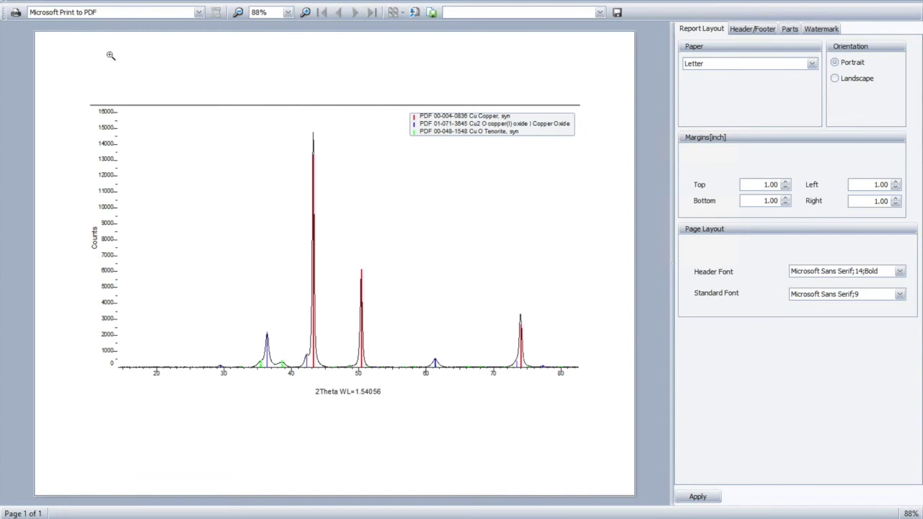
Exit the print preview to return to the 1D view with the three matched patterns
click(15, 12)
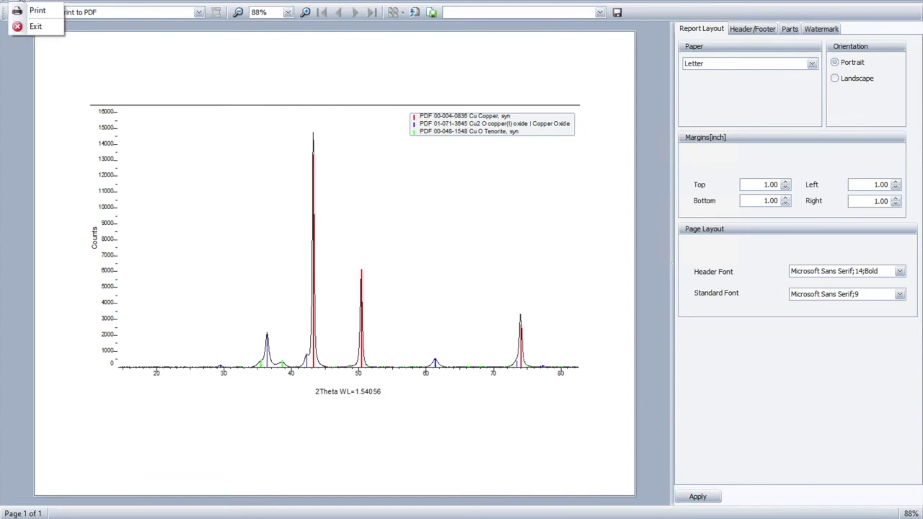
click(28, 26)
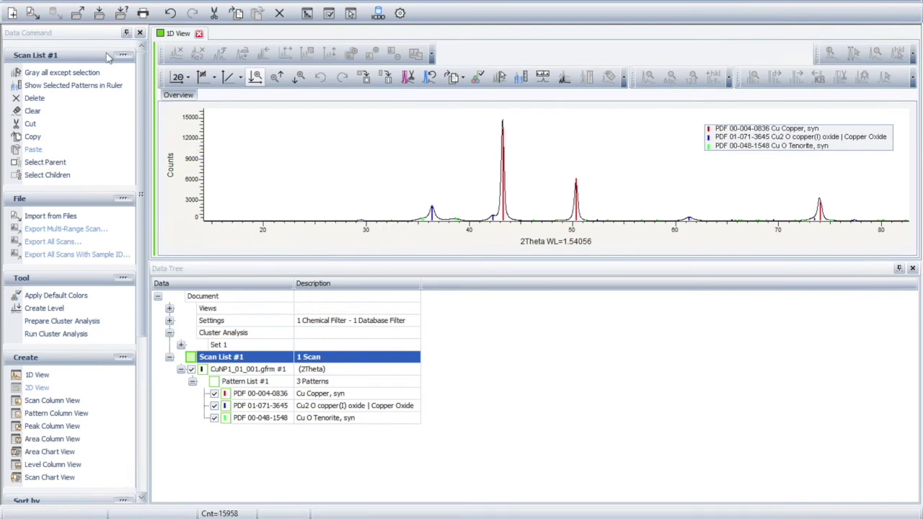
Quit DIFFRAC.EVA, saving the CuNP1 analysis changes, then open the 09-30-2020-CuNP folder
click(18, 2)
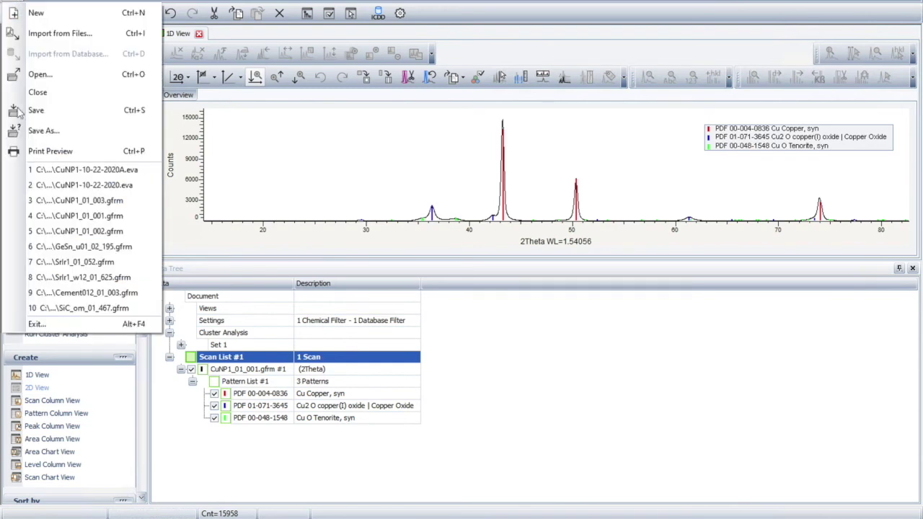
click(78, 325)
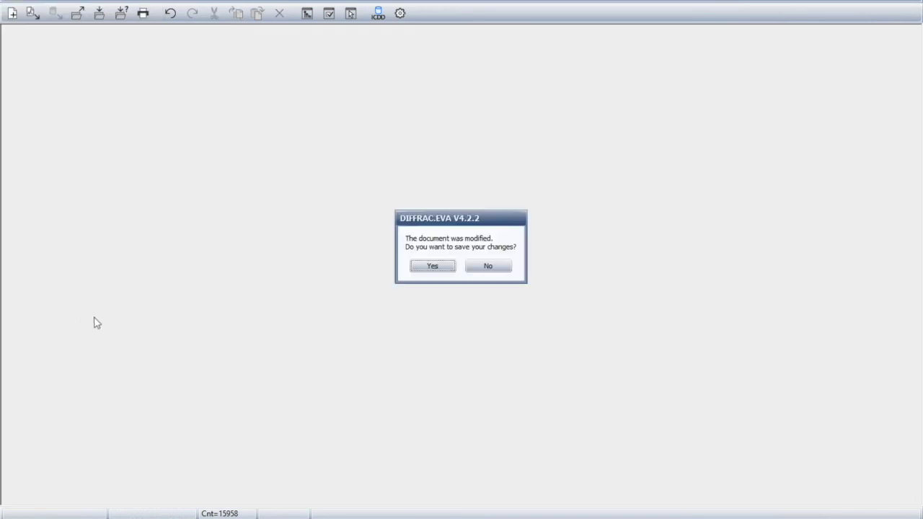
click(453, 269)
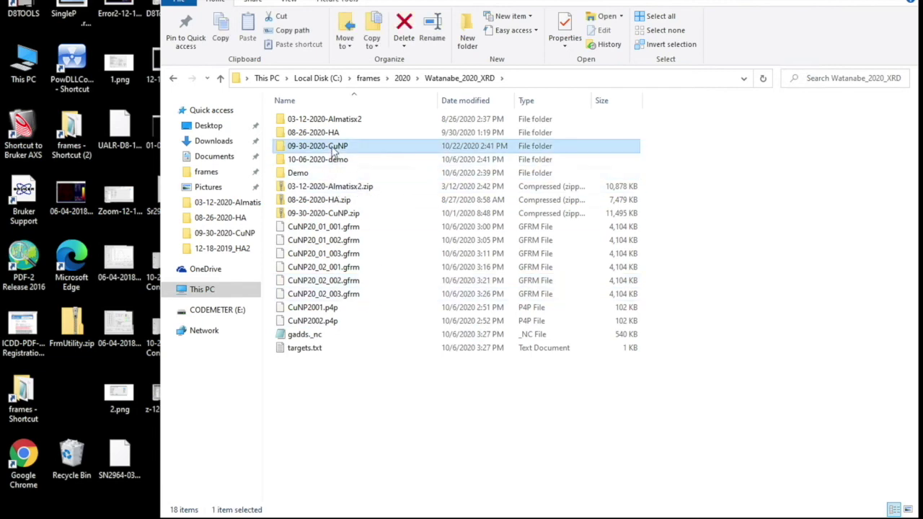
double_click(333, 147)
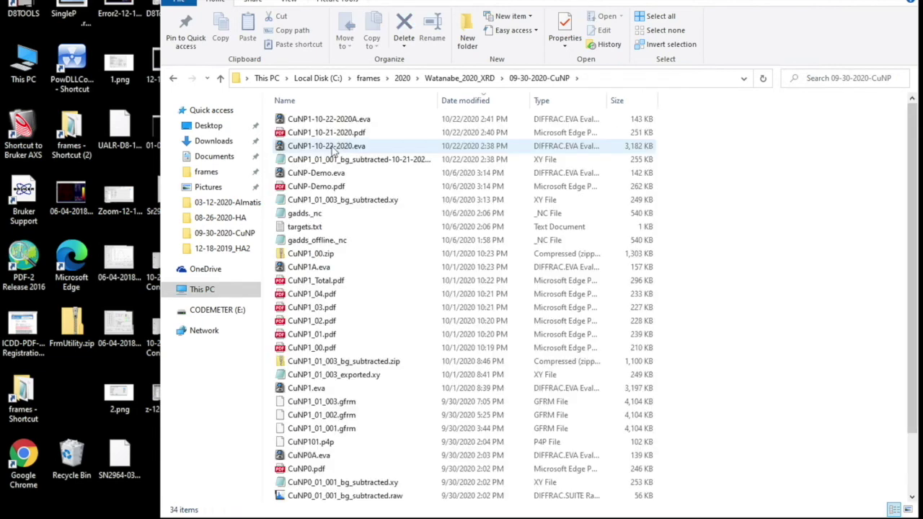
Sort the folder newest-first by Date modified, select the bg_subtracted export, and widen the Name column
click(466, 101)
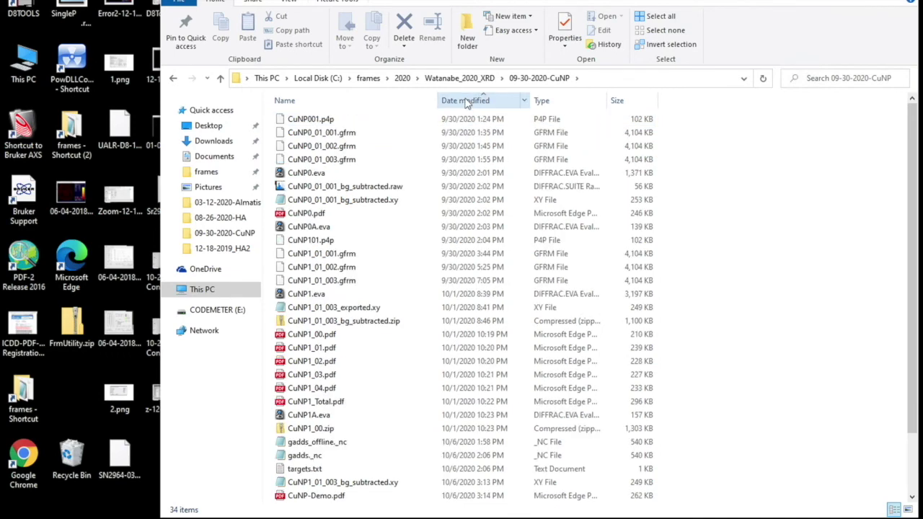
click(465, 104)
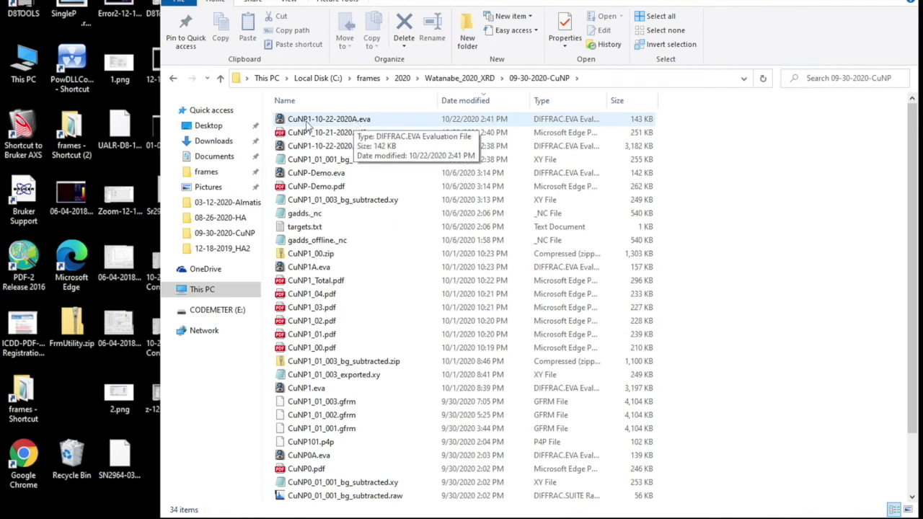
click(375, 159)
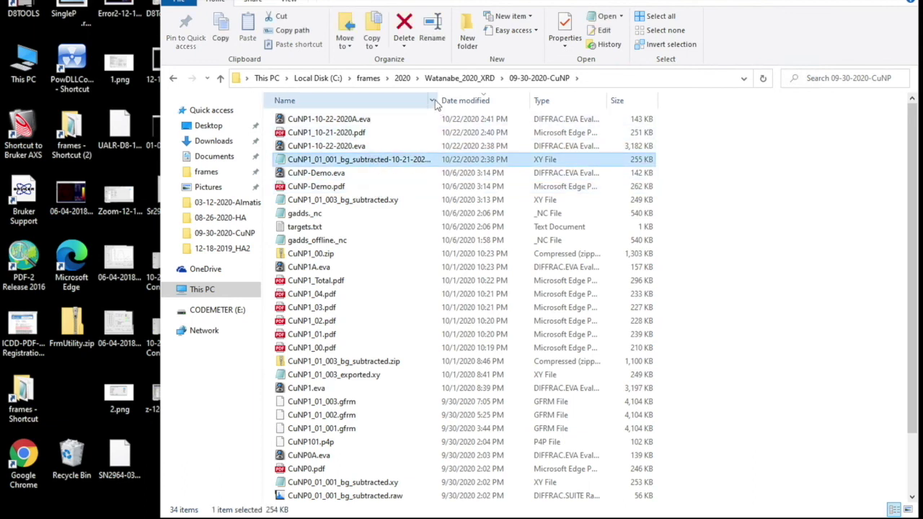
drag(437, 101, 538, 110)
Rename the export to CuNP1_01_001_bg_subtracted-10-21-2020.txt and confirm the extension change
click(439, 160)
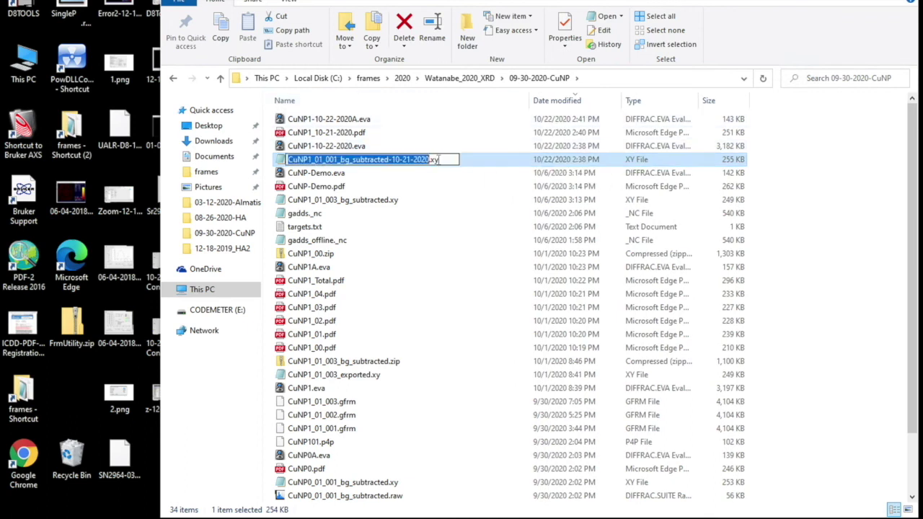
click(440, 160)
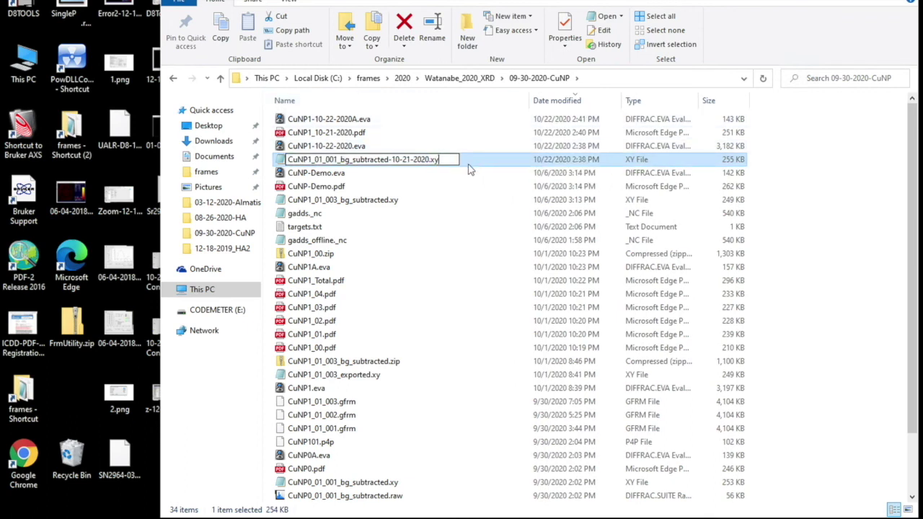
key(BackSpace)
key(BackSpace)
text(txt)
key(Return)
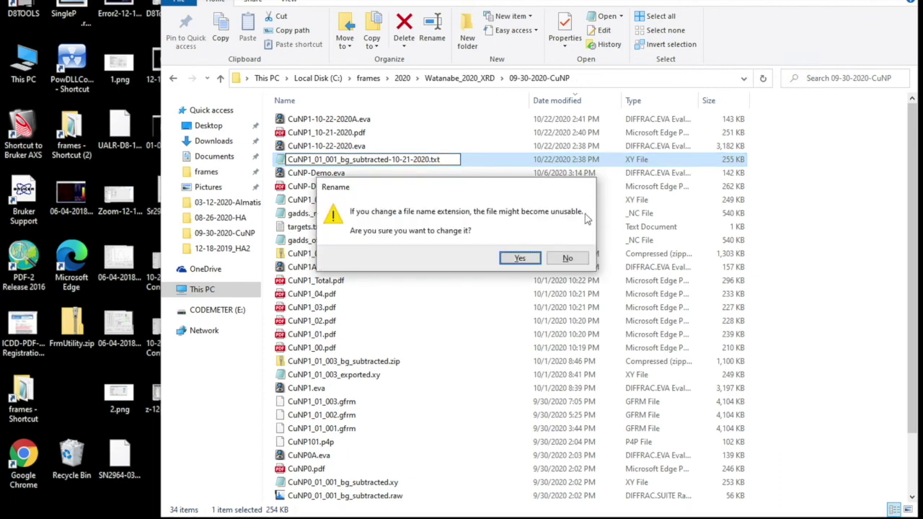
click(529, 258)
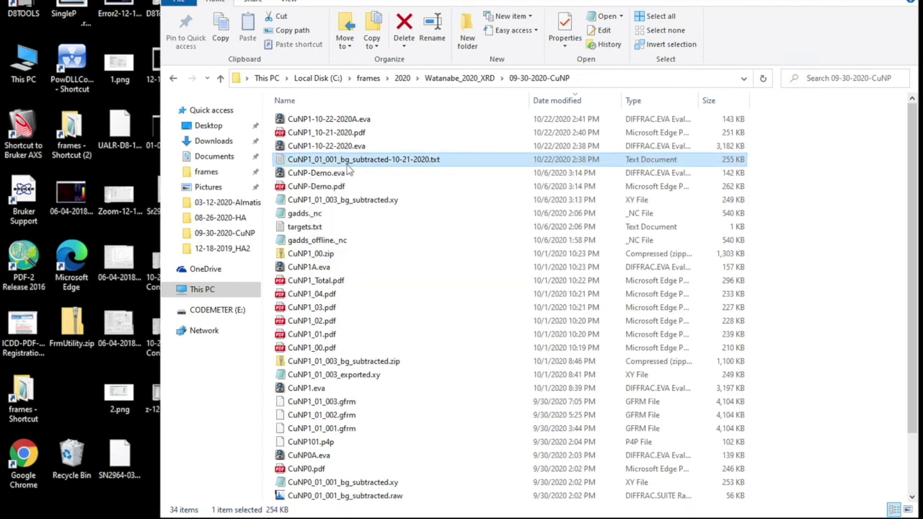
double_click(284, 162)
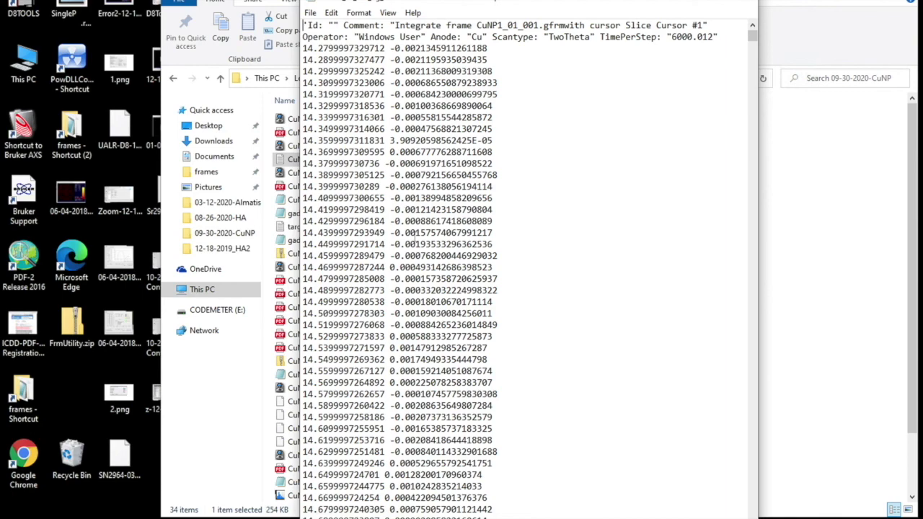
scroll(415, 232, down, 20)
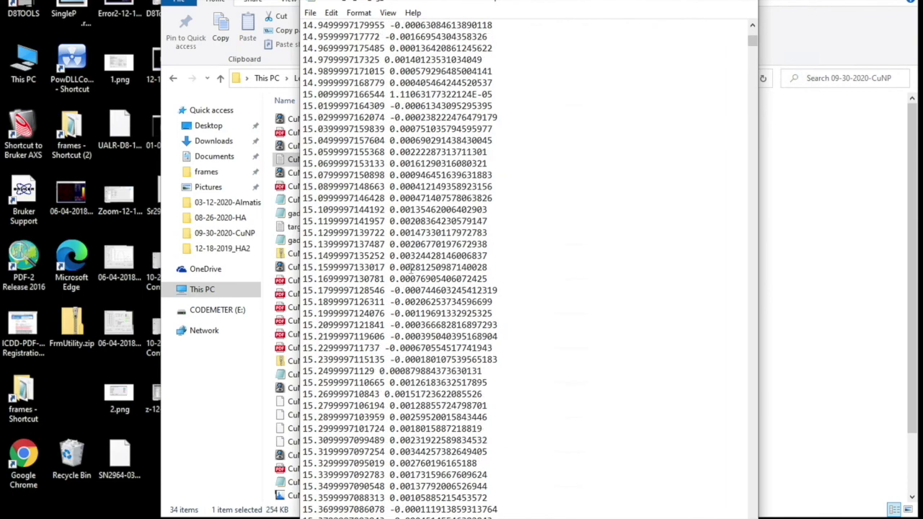
scroll(411, 268, down, 20)
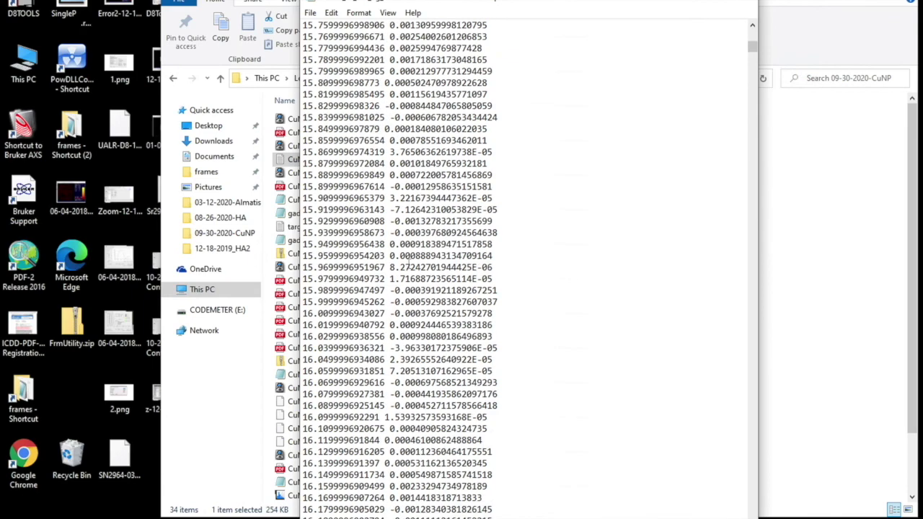
scroll(409, 259, down, 20)
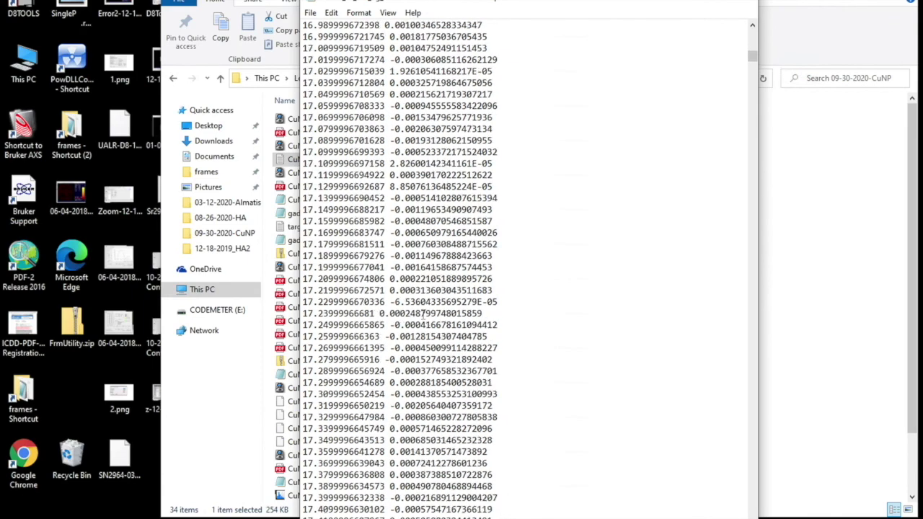
scroll(423, 315, up, 20)
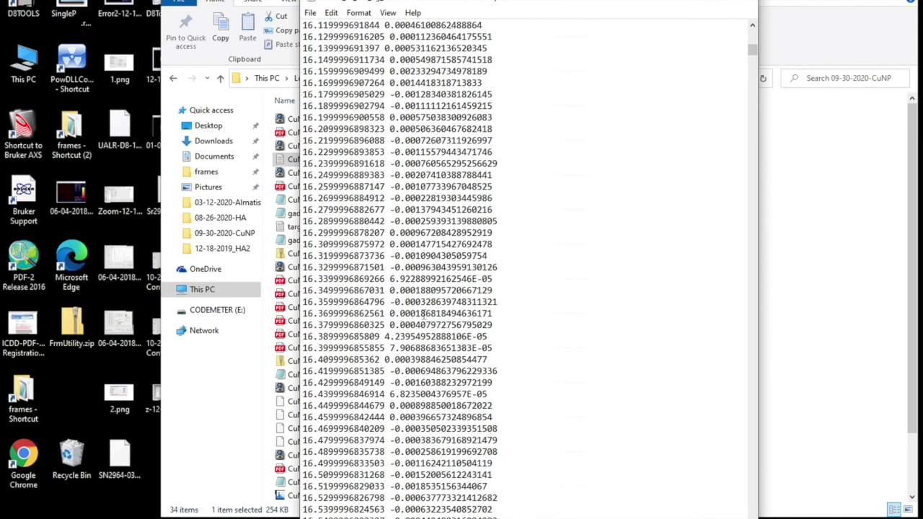
click(743, 2)
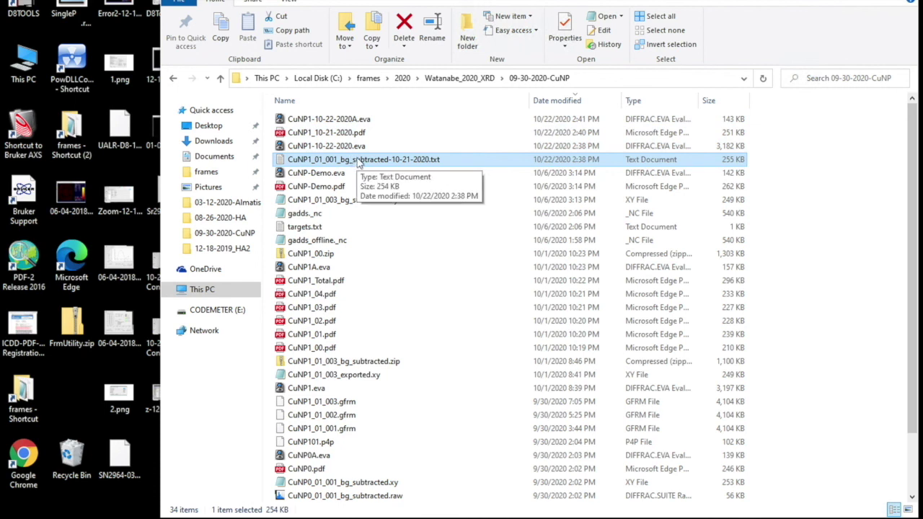
mouse_move(12, 247)
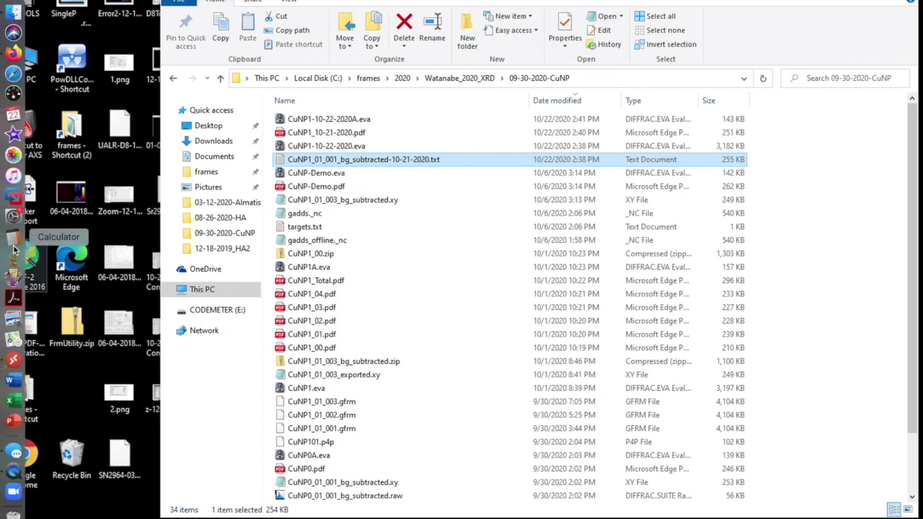